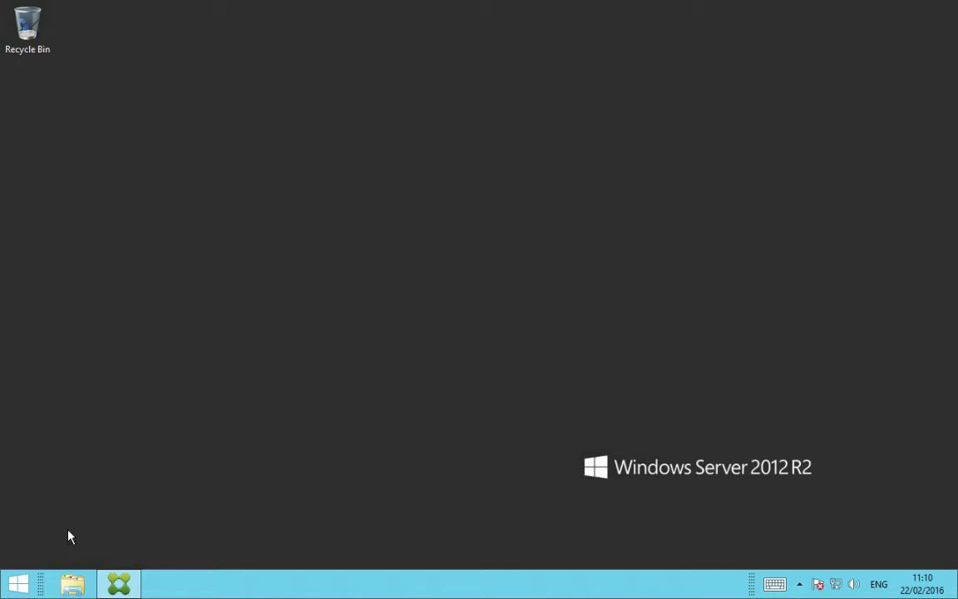
Step: Bring up the Start screen's Apps by name list and scroll toward the hopTo group
left_click(17, 582)
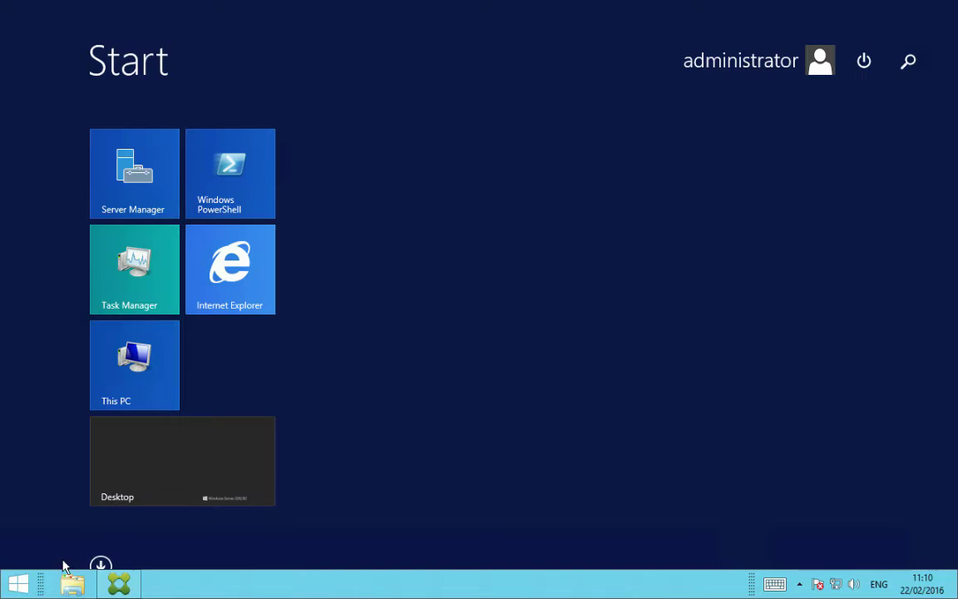
left_click(101, 565)
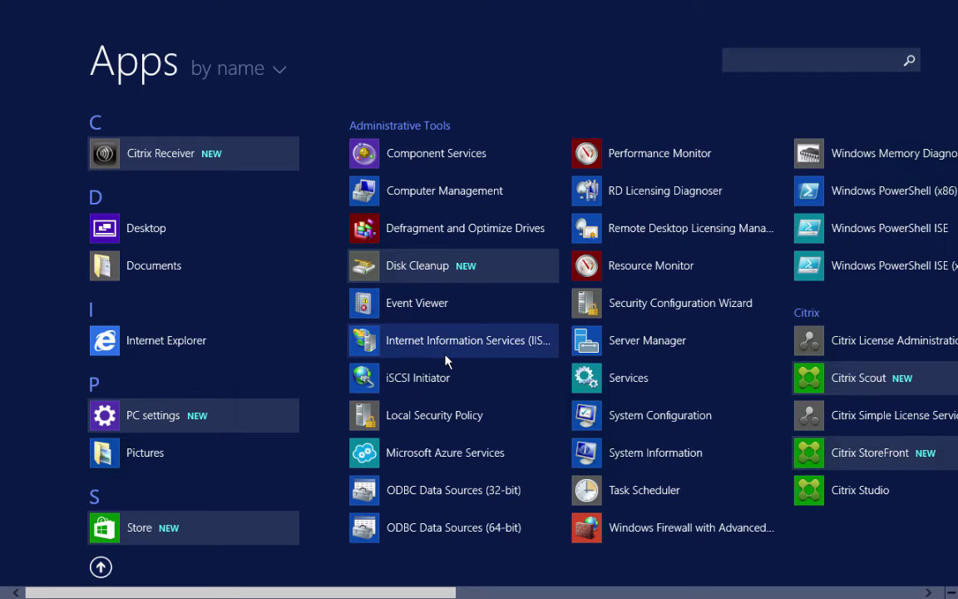
scroll(447, 359, "down", 5)
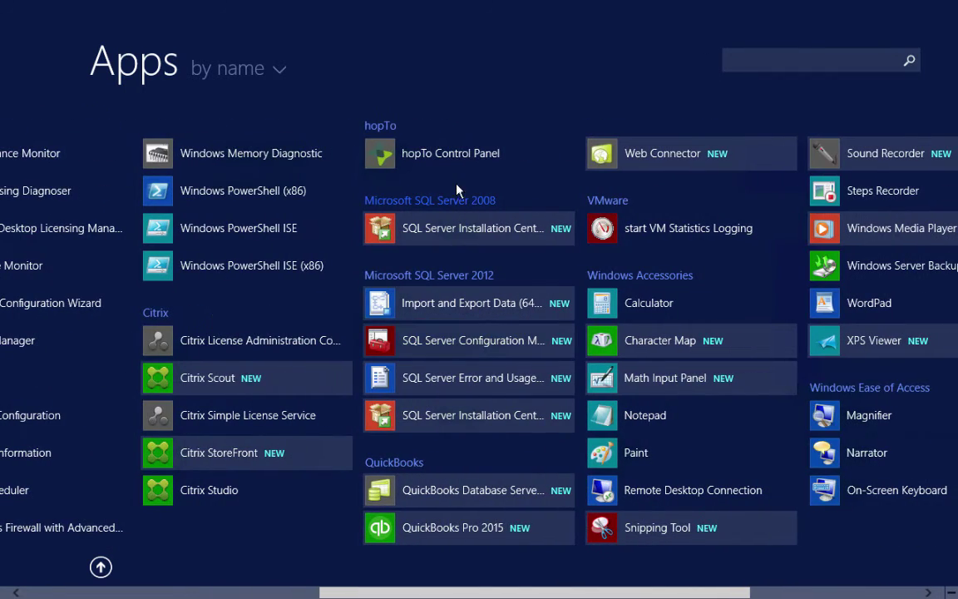
Step: Launch hopTo Control Panel and toggle 'Enable access to SharePoint websites' on the Settings page
left_click(424, 154)
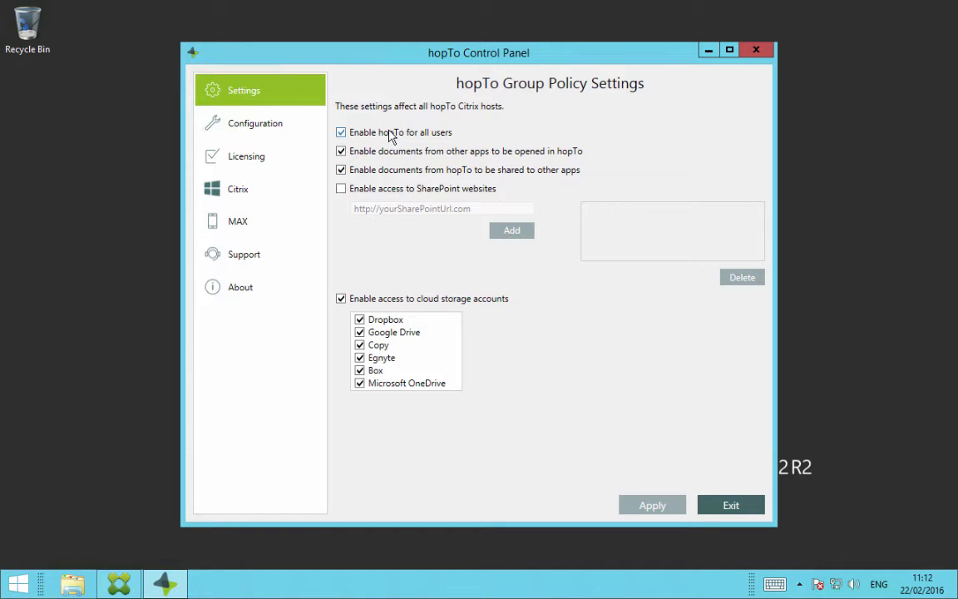
left_click(341, 188)
Step: Run the Configuration Wizard checks for Licensing, Office activation, RDP and RDS
left_click(274, 129)
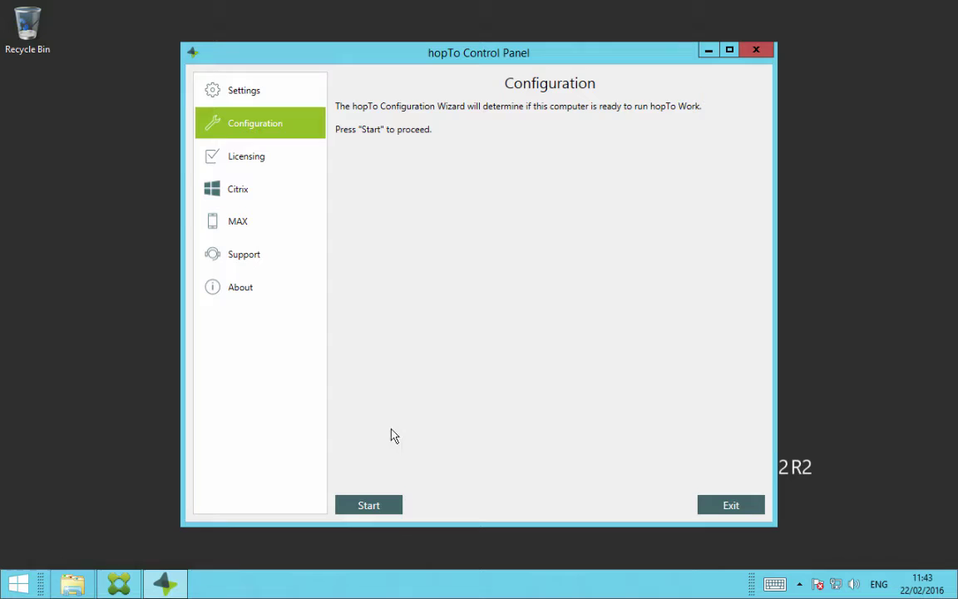
left_click(371, 506)
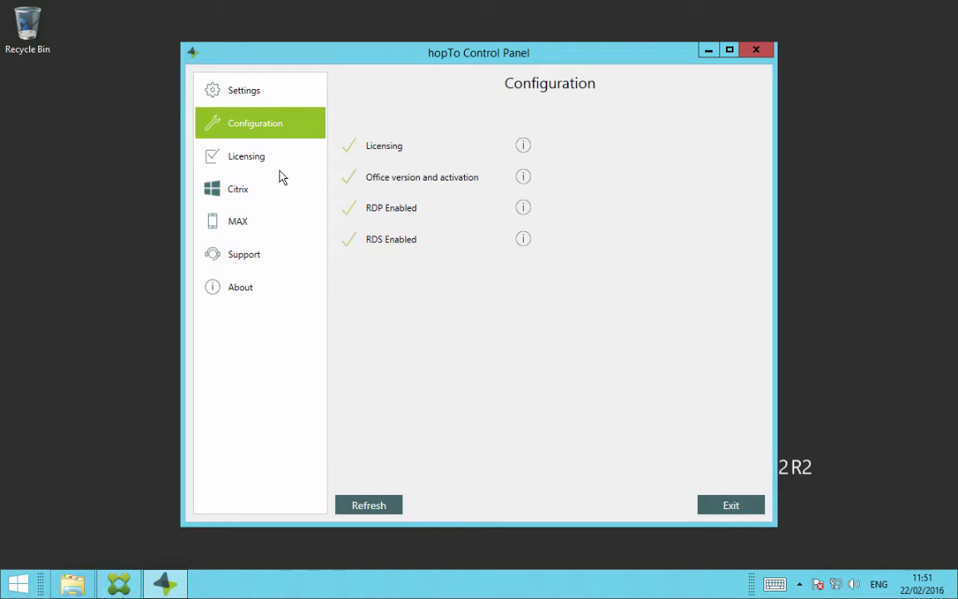
Step: On the Licensing page, switch the license server to Other computer, then back to This computer
left_click(247, 157)
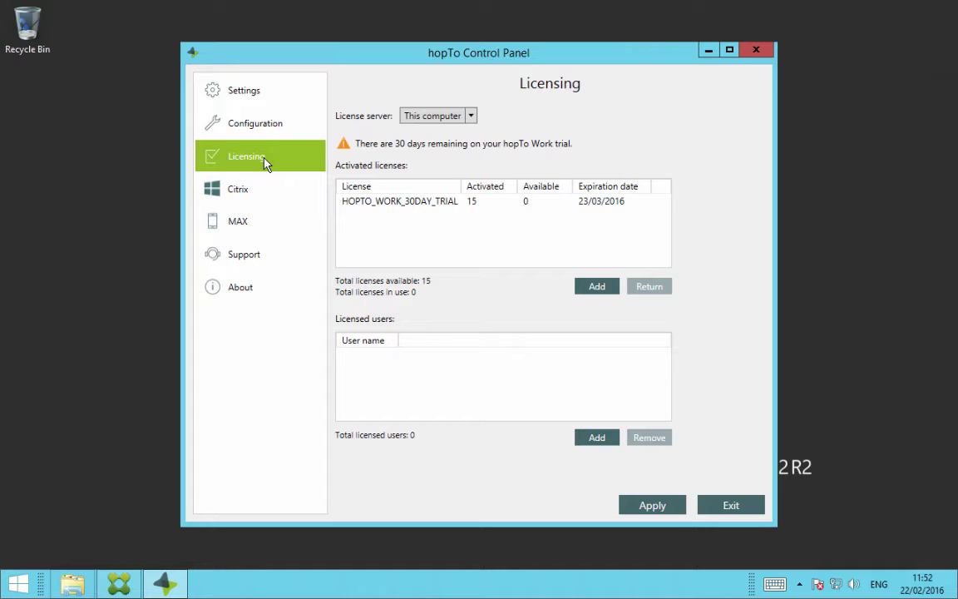
left_click(473, 121)
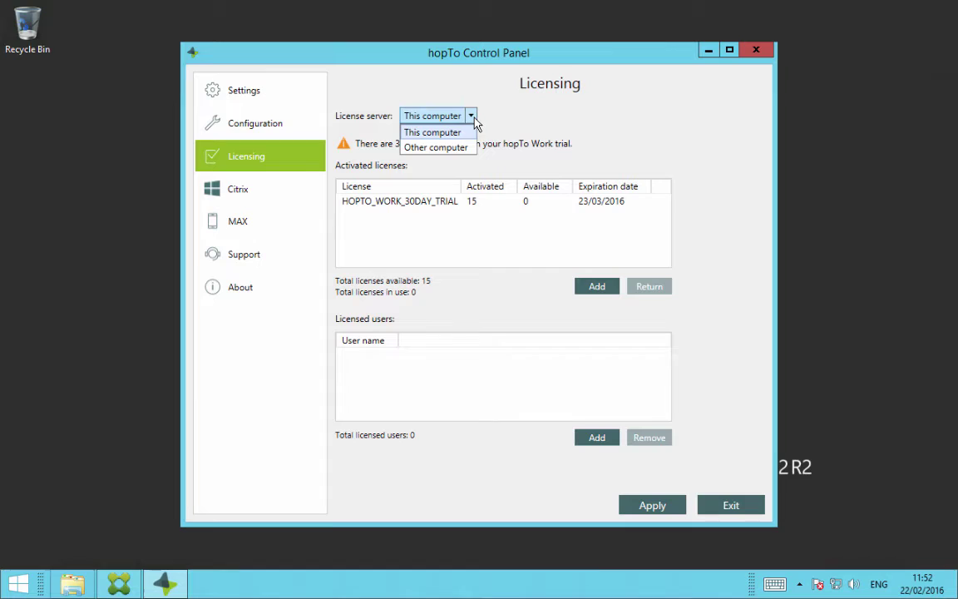
left_click(441, 147)
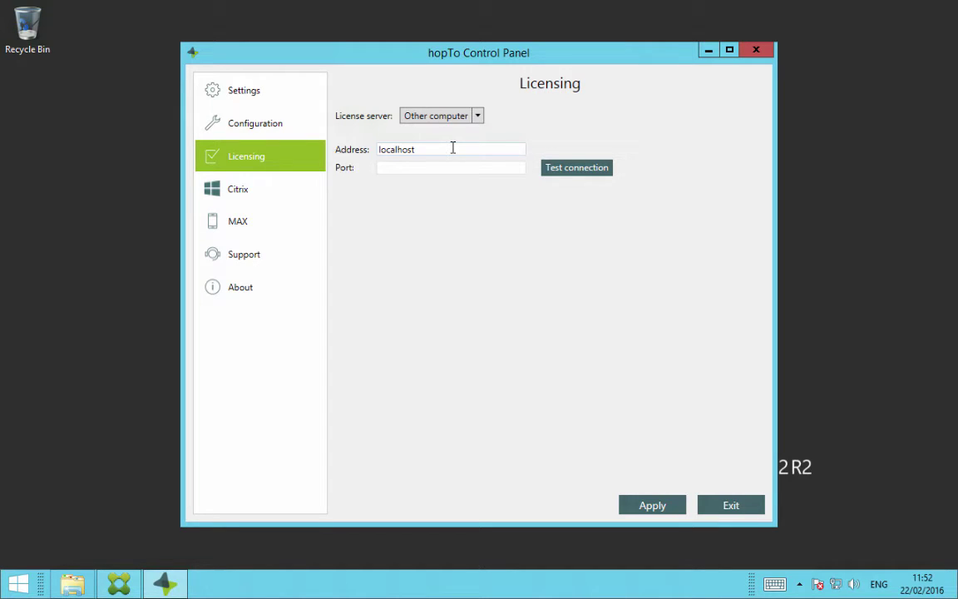
left_click(432, 116)
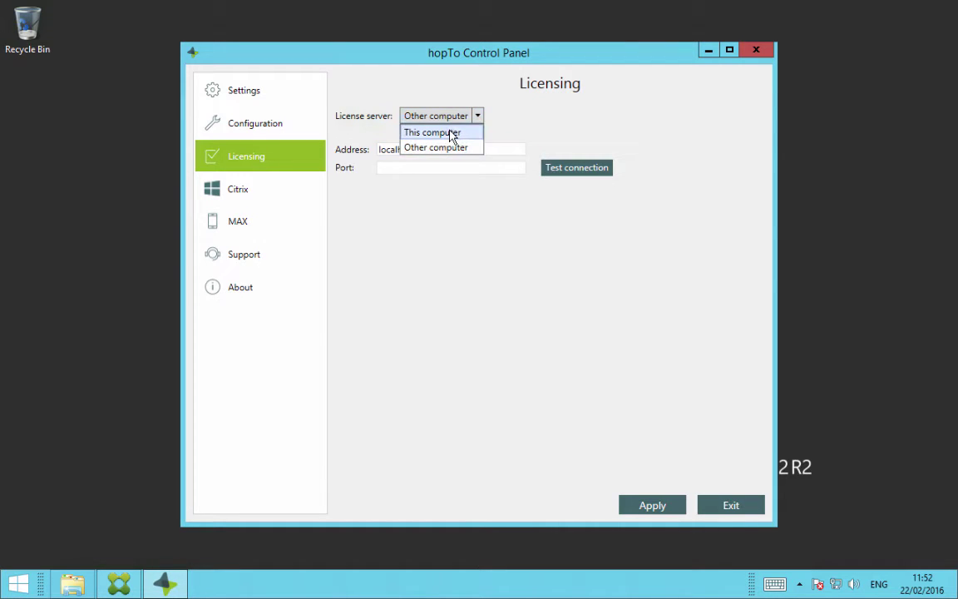
left_click(454, 133)
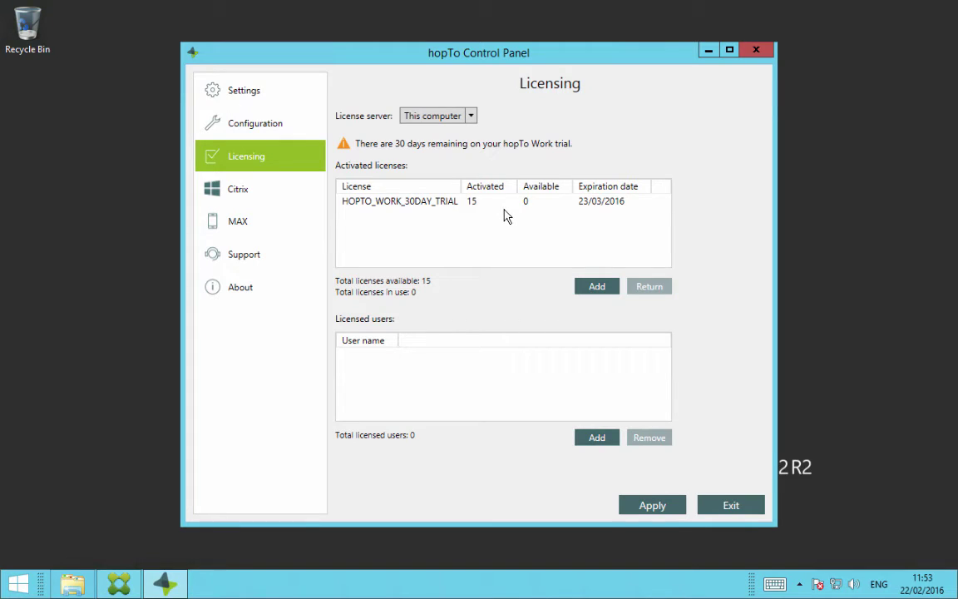
left_click(595, 288)
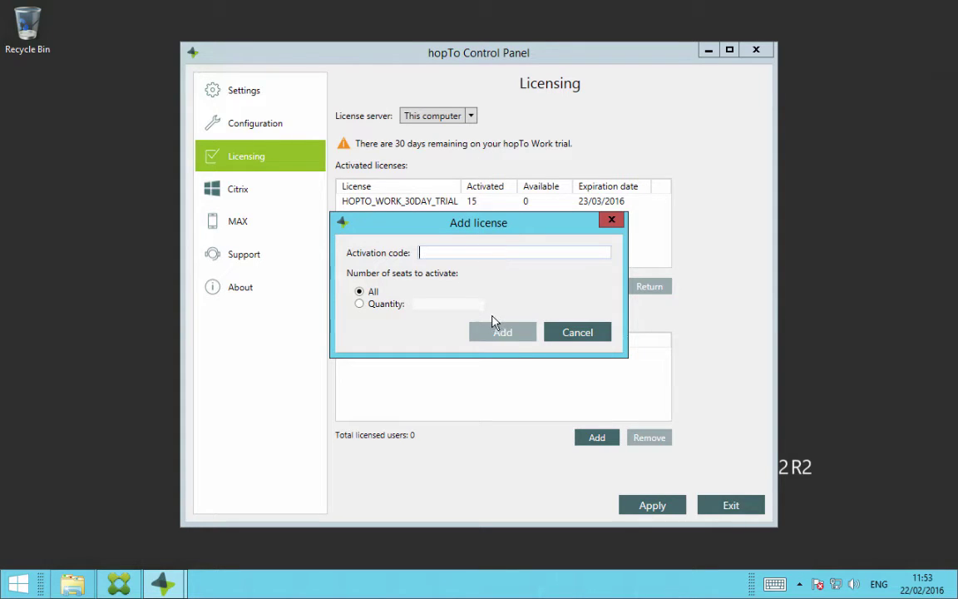
left_click(570, 333)
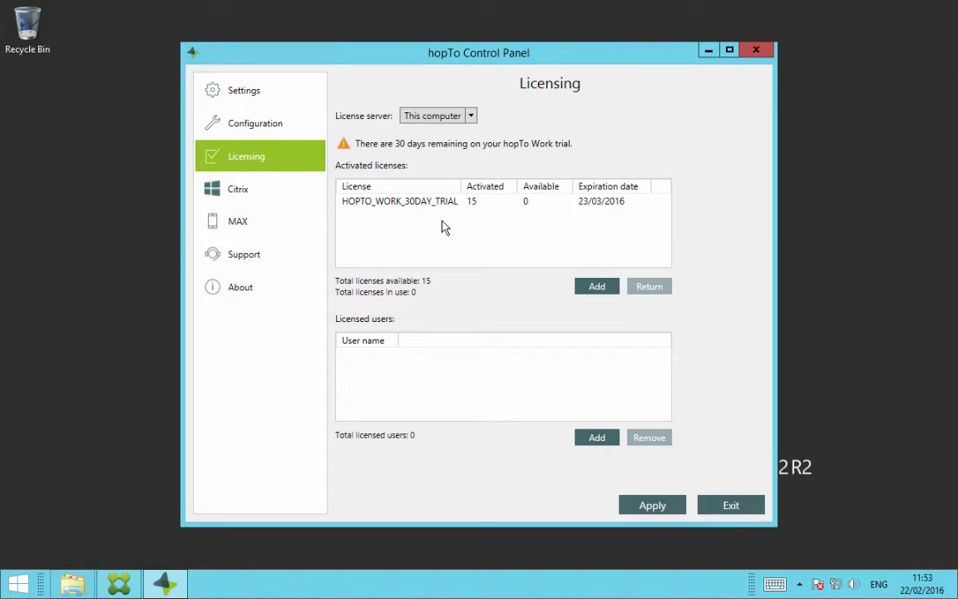
left_click(598, 439)
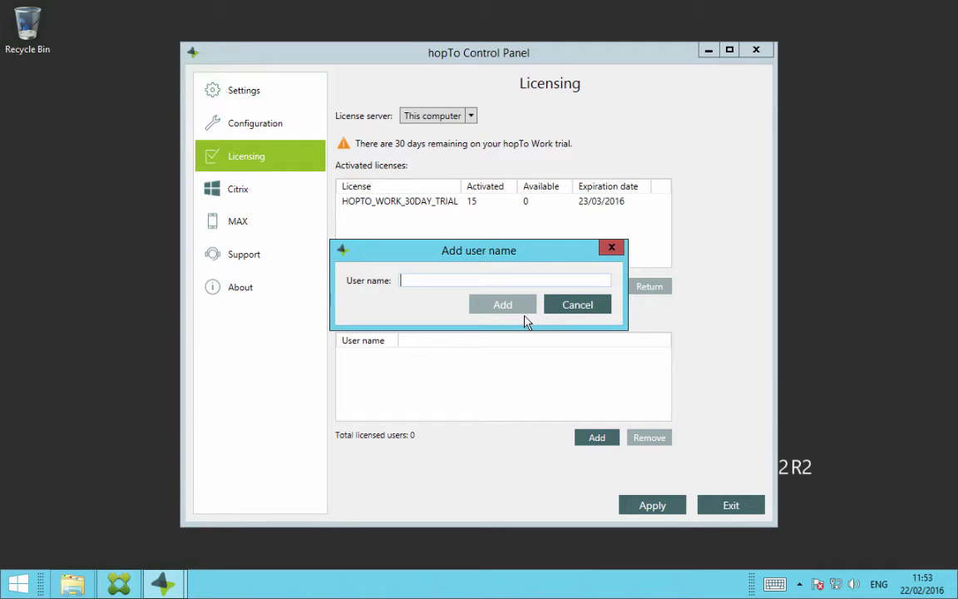
left_click(564, 305)
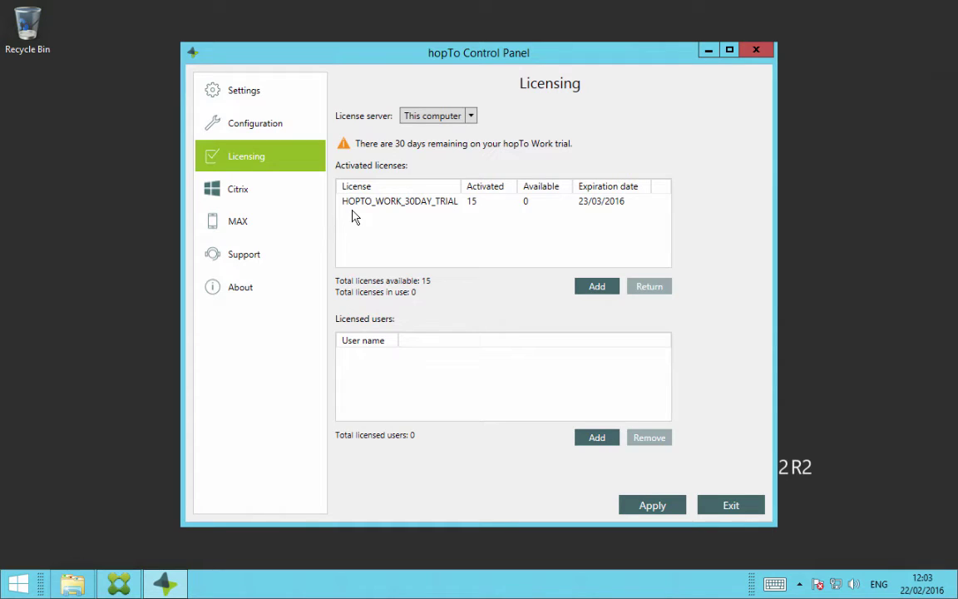
Step: Log in to Citrix server citrixdc with the prefilled administrator credentials
left_click(269, 195)
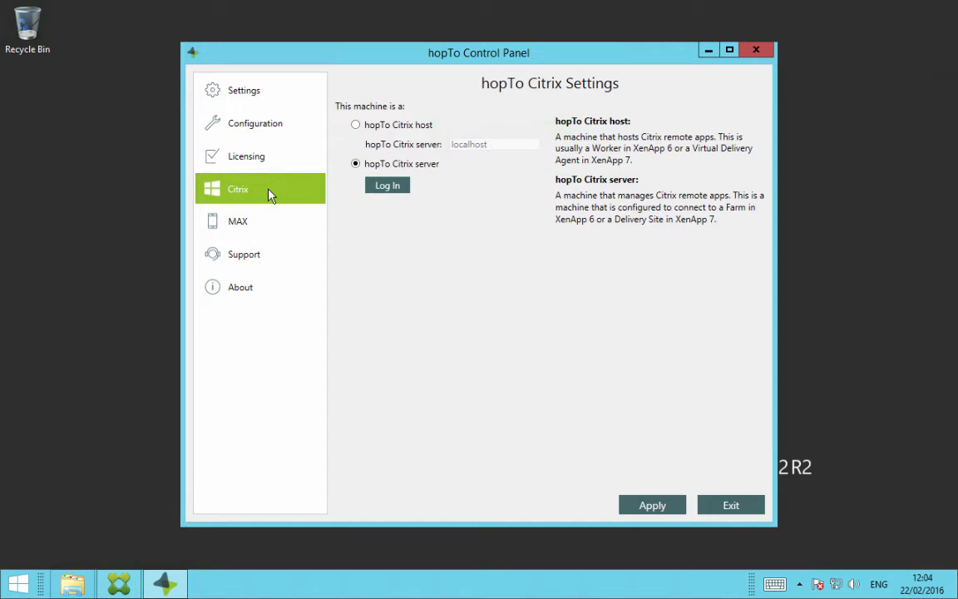
left_click(385, 187)
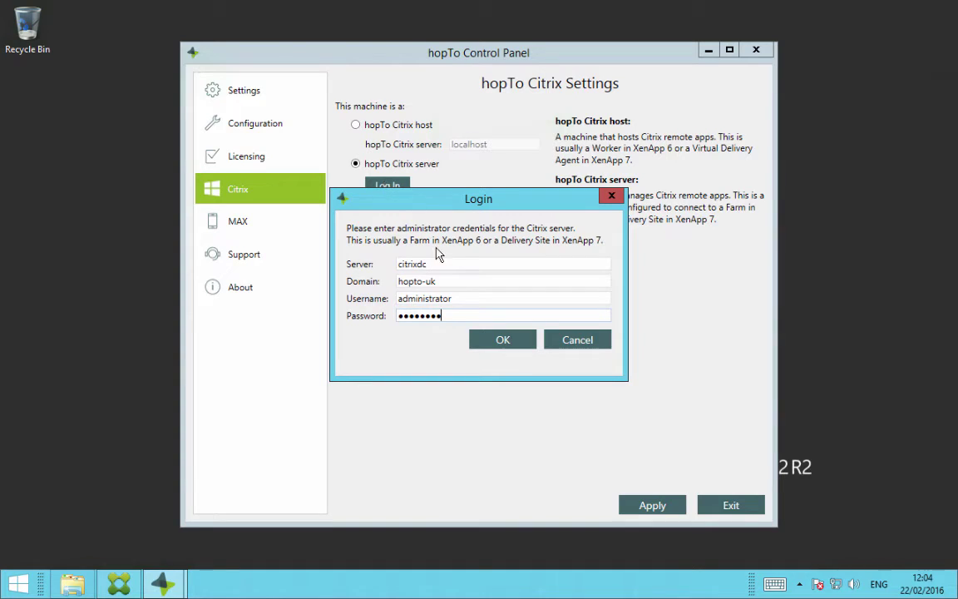
left_click(483, 338)
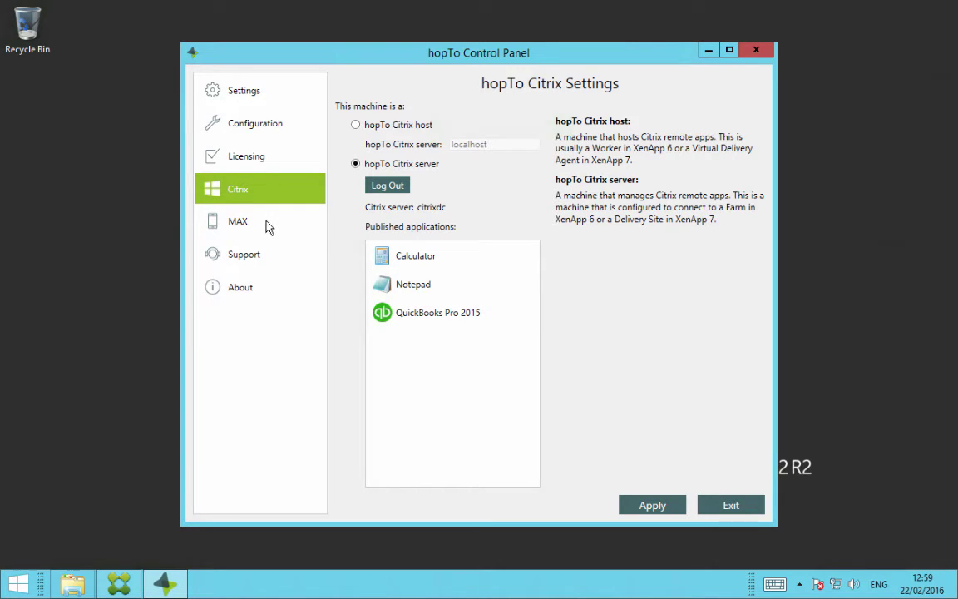
Step: Open the MAX Editor listing calc.exe, notepad.exe and QBW32Pro.exe
left_click(266, 223)
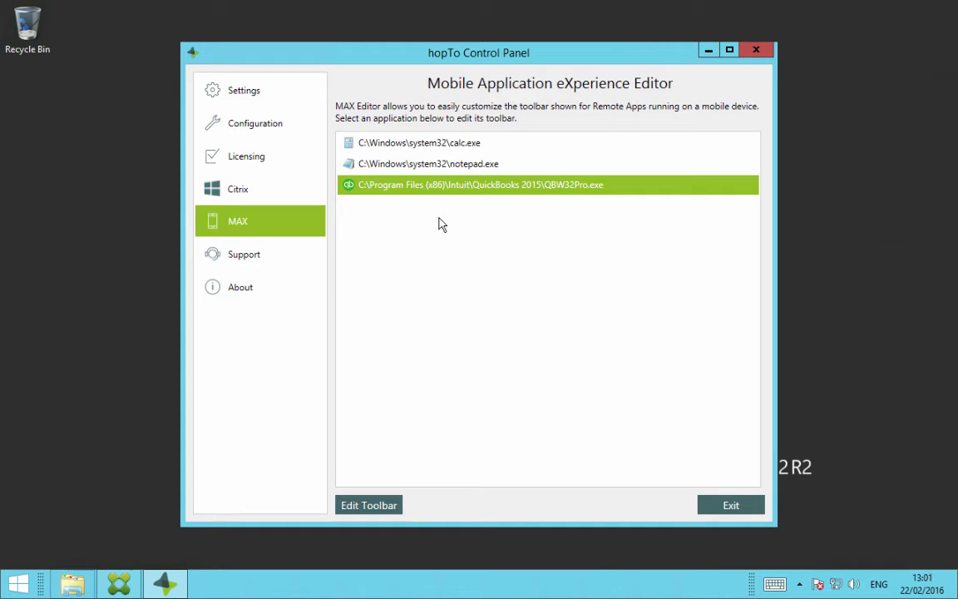
Step: Edit the QuickBooks toolbar and add a new menu labelled 'General'
left_click(379, 506)
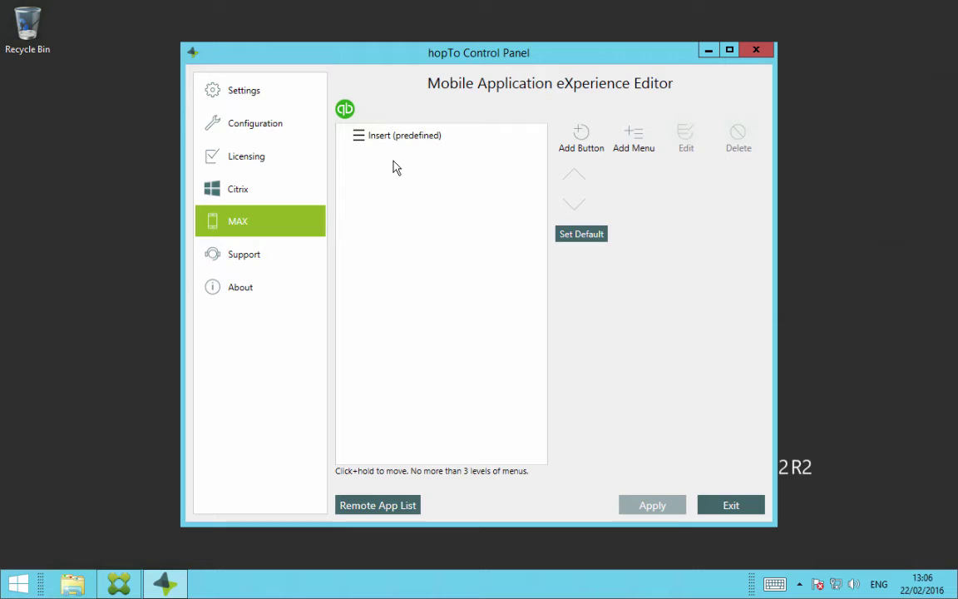
left_click(632, 148)
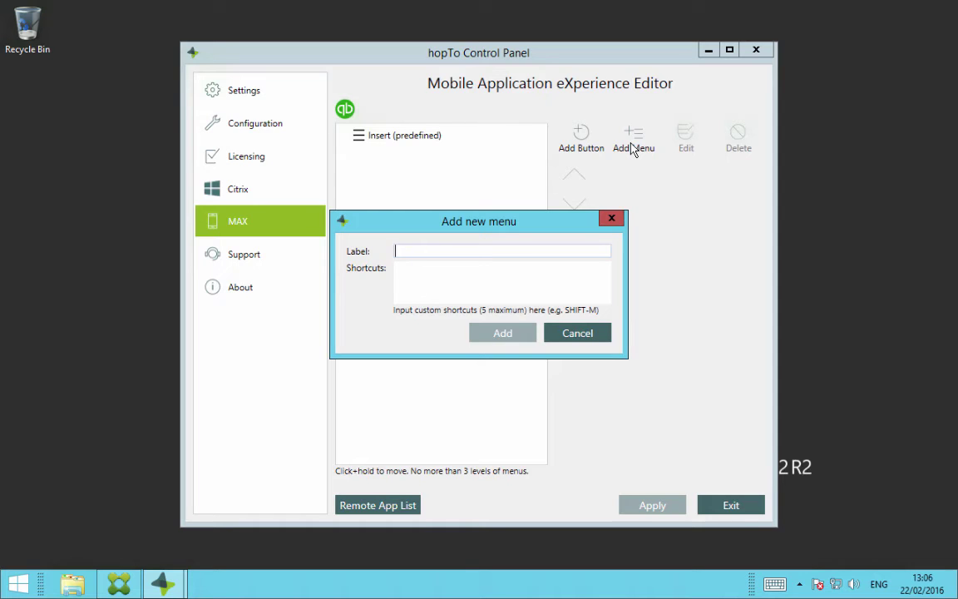
type("General")
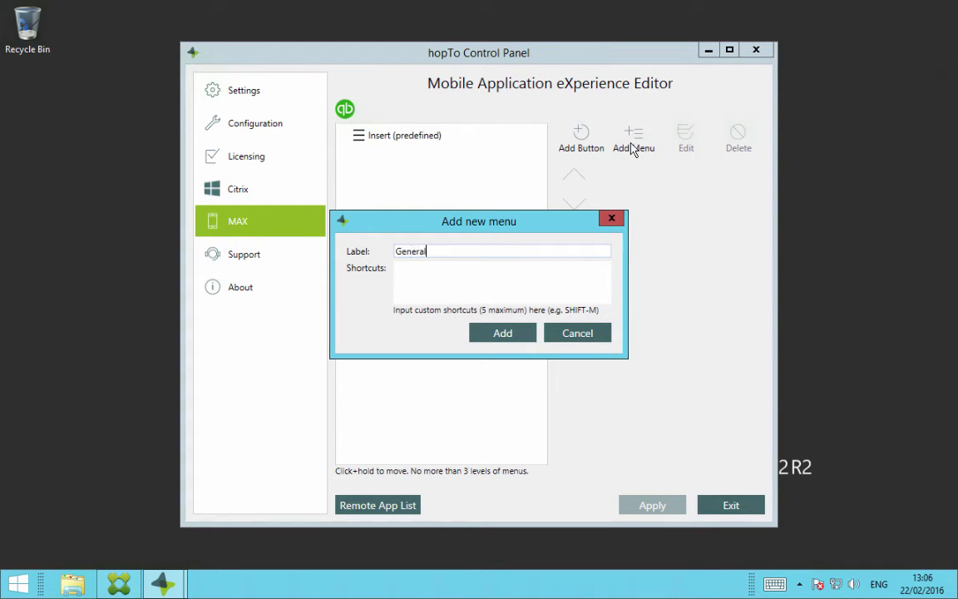
left_click(488, 338)
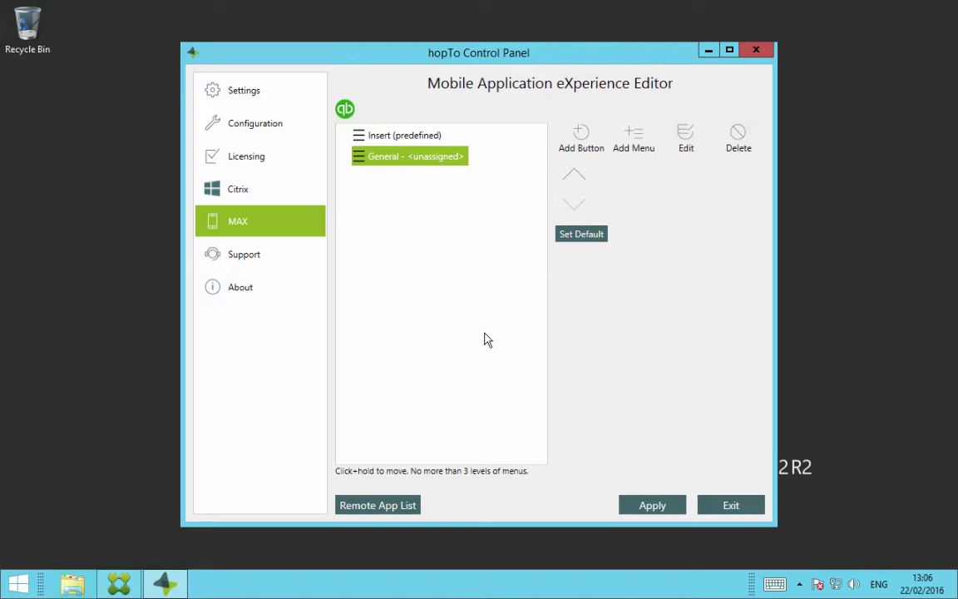
left_click(581, 140)
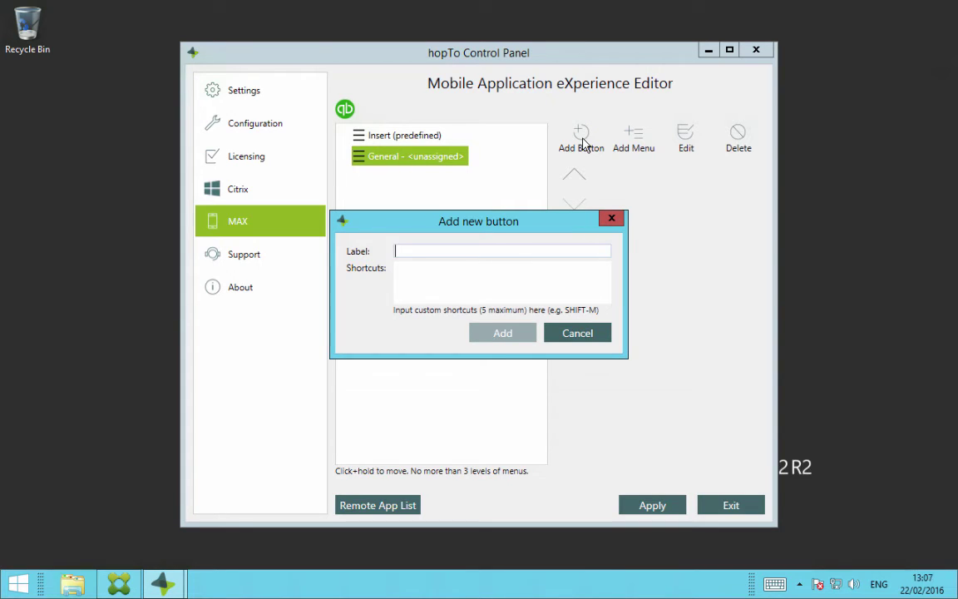
Step: Add a 'Save Transaction' button with shortcut Alt+S to the General menu
type("Save Transaction")
key("Tab")
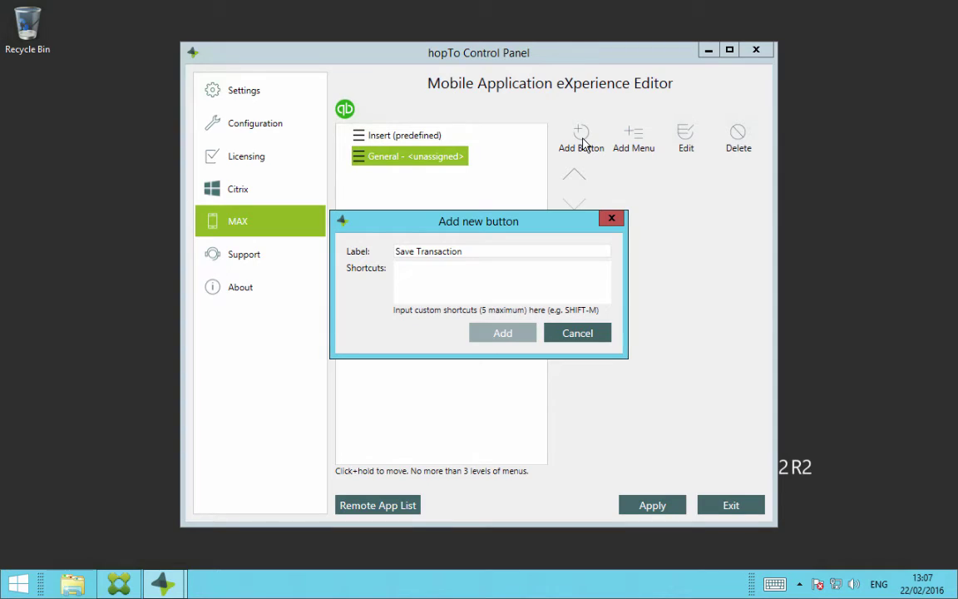
key("alt+s")
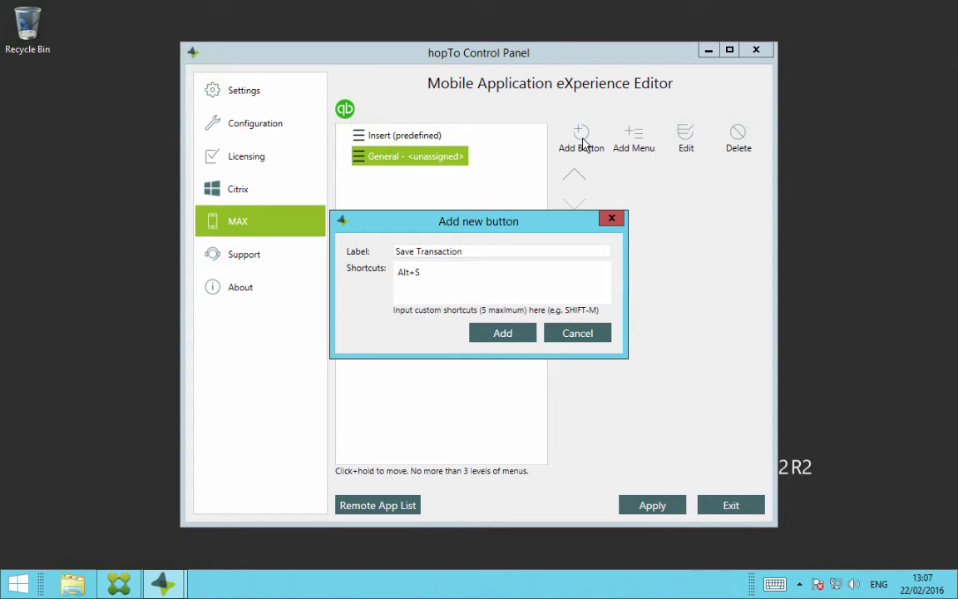
left_click(500, 333)
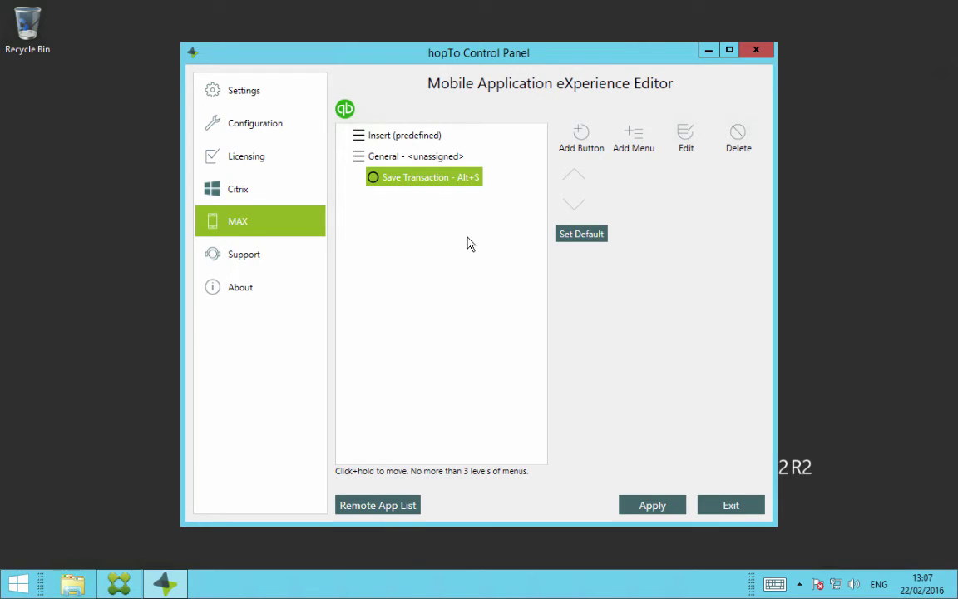
Step: Add a 'Save & Next' button with shortcut Alt+N to the General menu
left_click(412, 158)
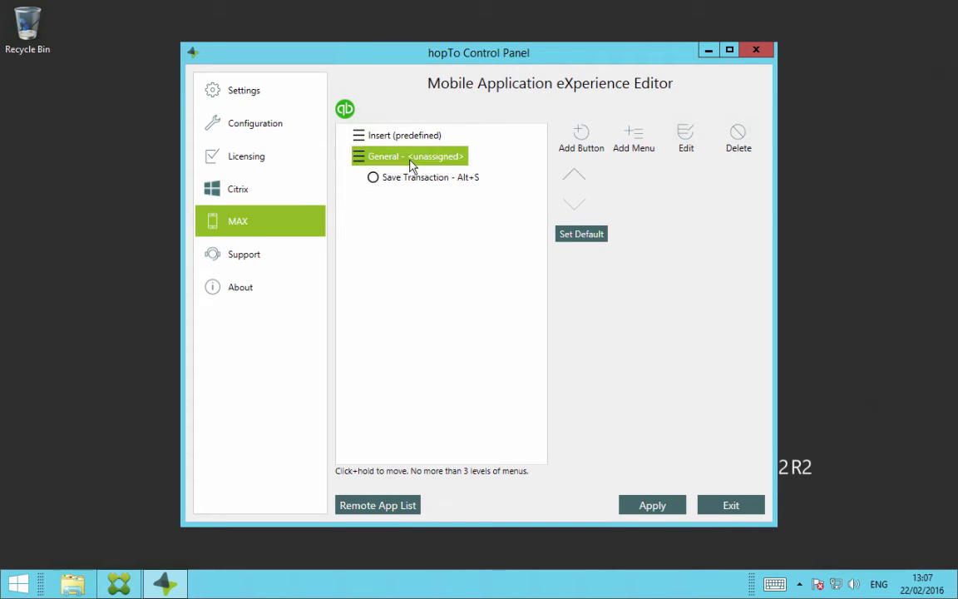
left_click(580, 143)
type("Save & Next")
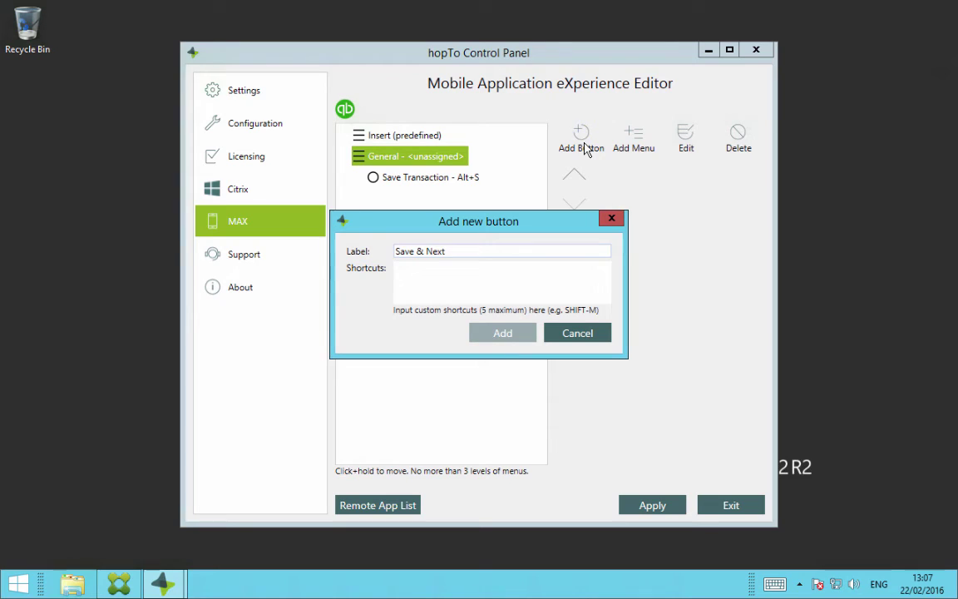
left_click(509, 268)
key("alt+n")
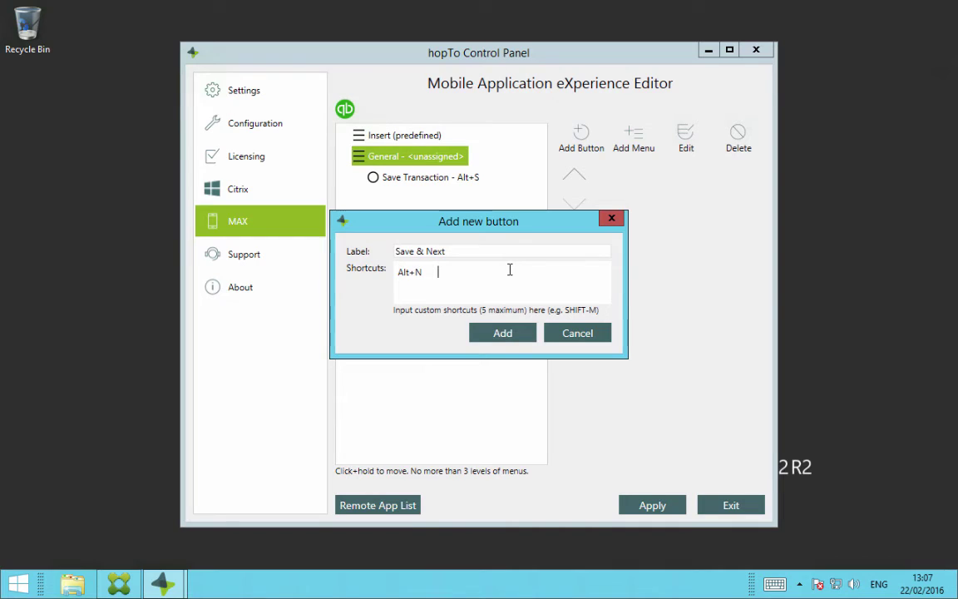
left_click(503, 331)
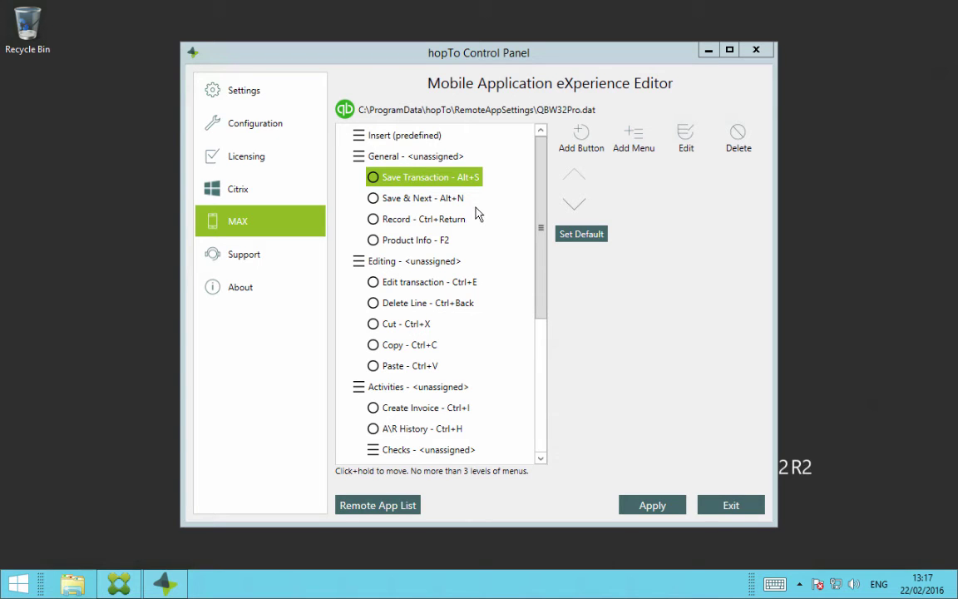
Step: Review the QuickBooks toolbar's menus and apply the changes
left_click_drag(541, 223, 541, 337)
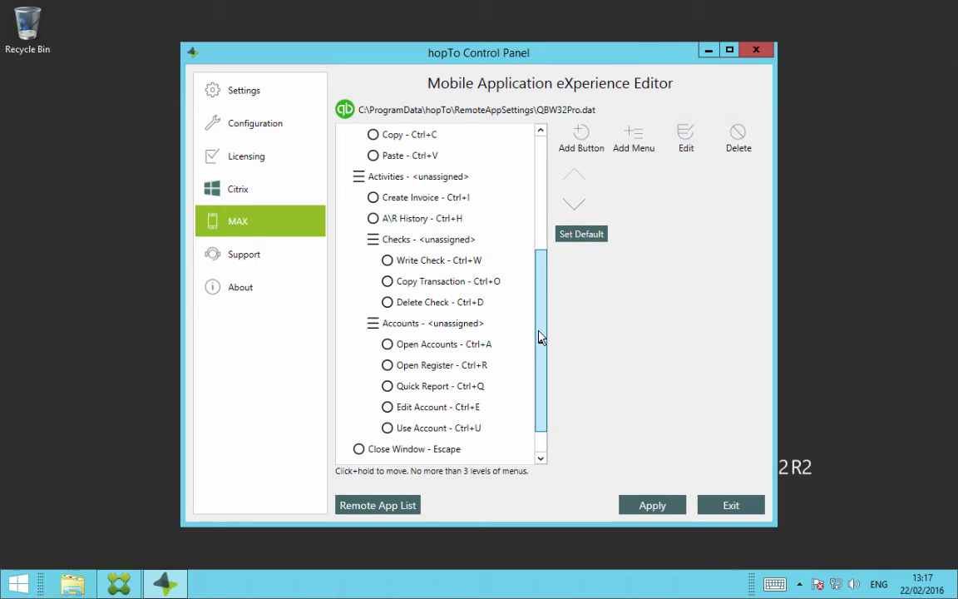
left_click_drag(539, 336, 537, 213)
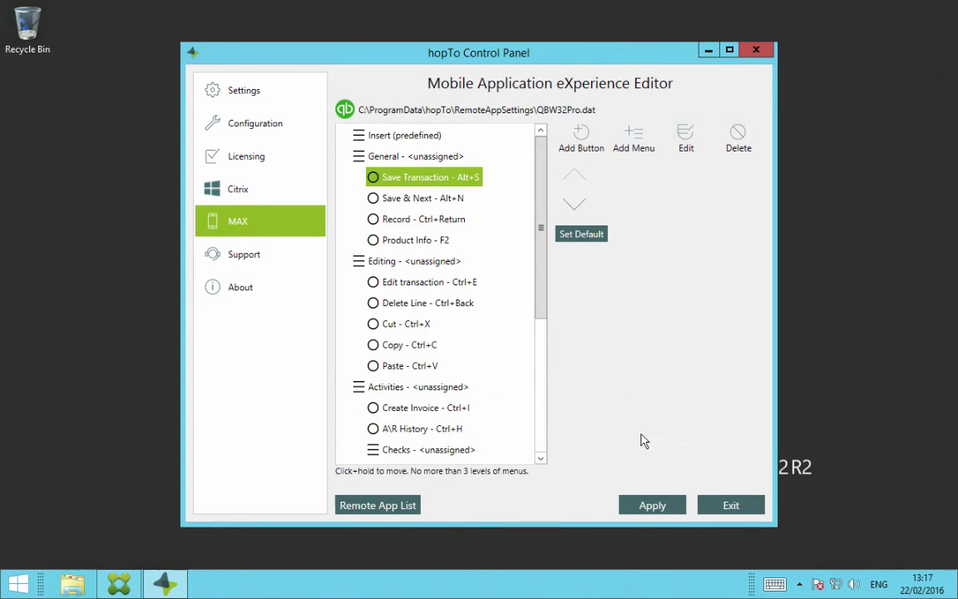
left_click(631, 504)
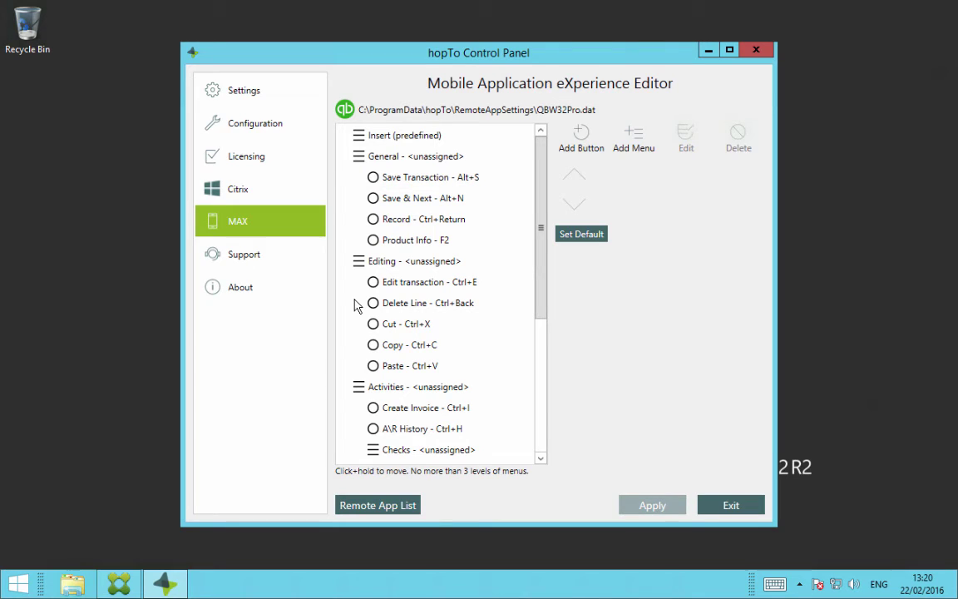
Step: Return to the Remote App List, select calc.exe, and open File Explorer
left_click(380, 505)
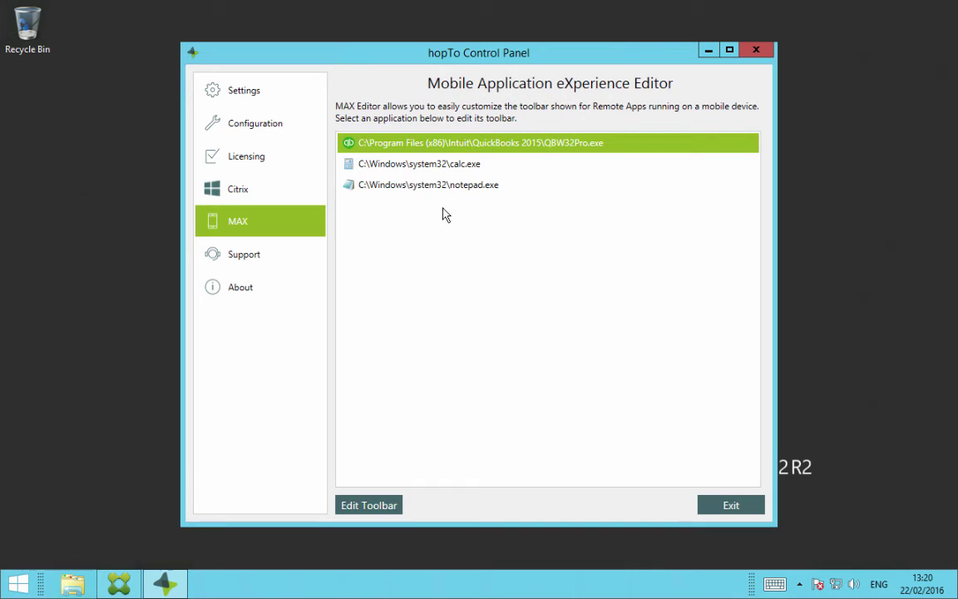
left_click(431, 170)
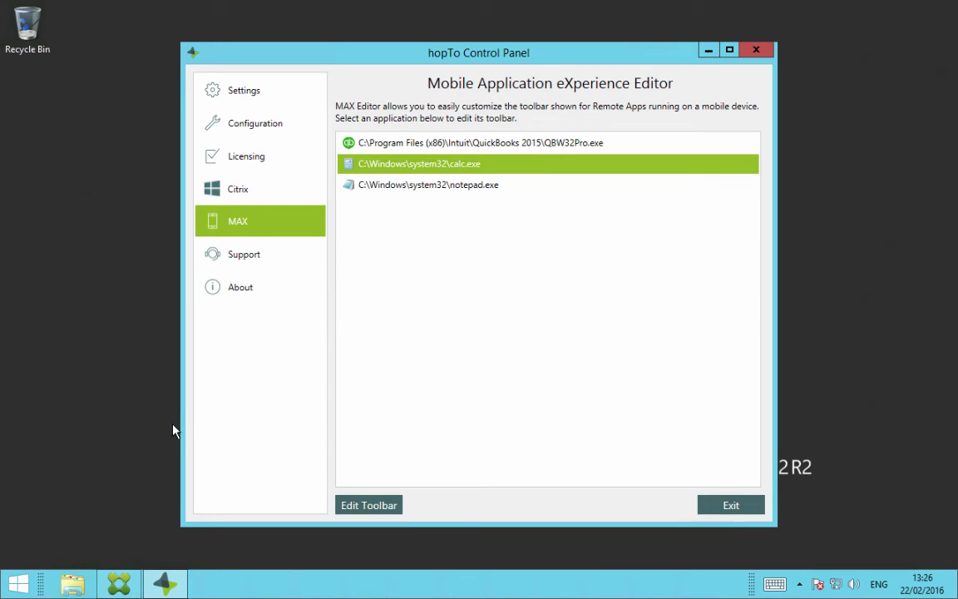
left_click(72, 583)
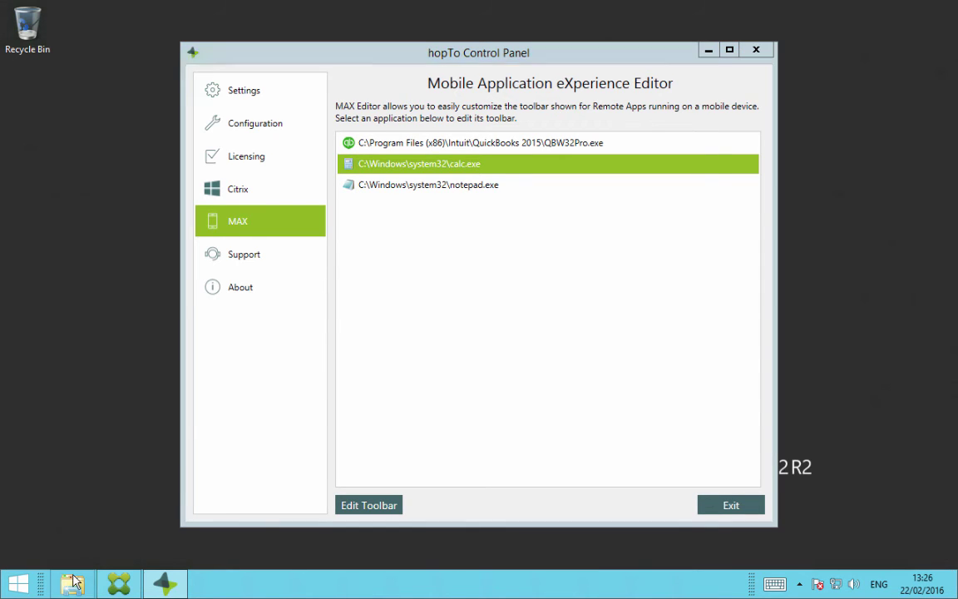
double_click(466, 318)
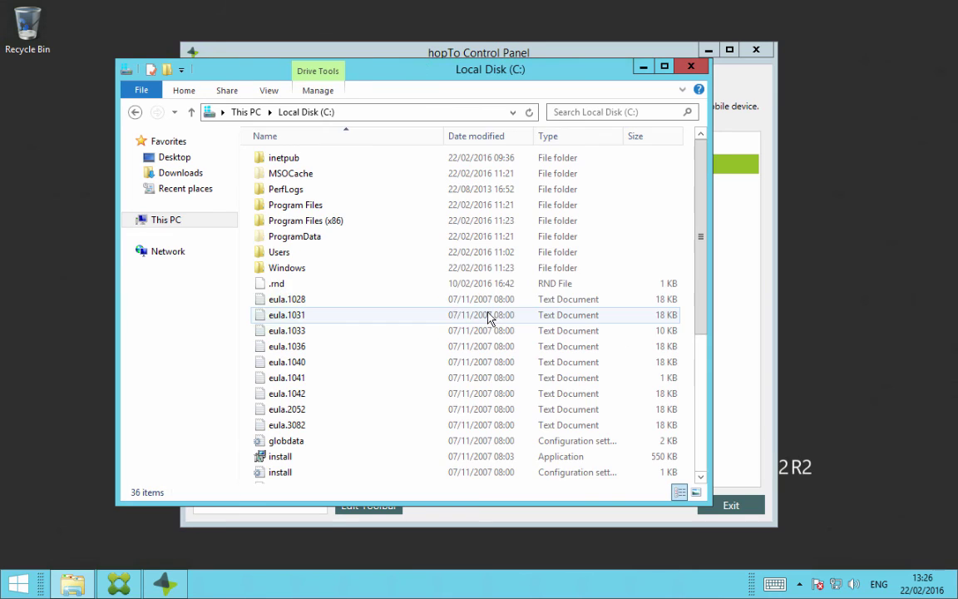
double_click(301, 239)
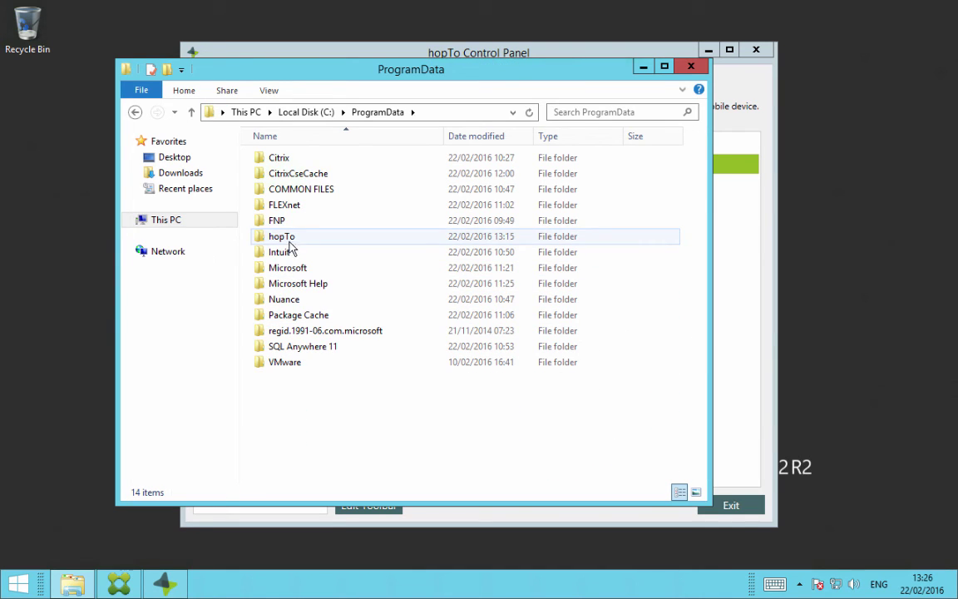
double_click(293, 239)
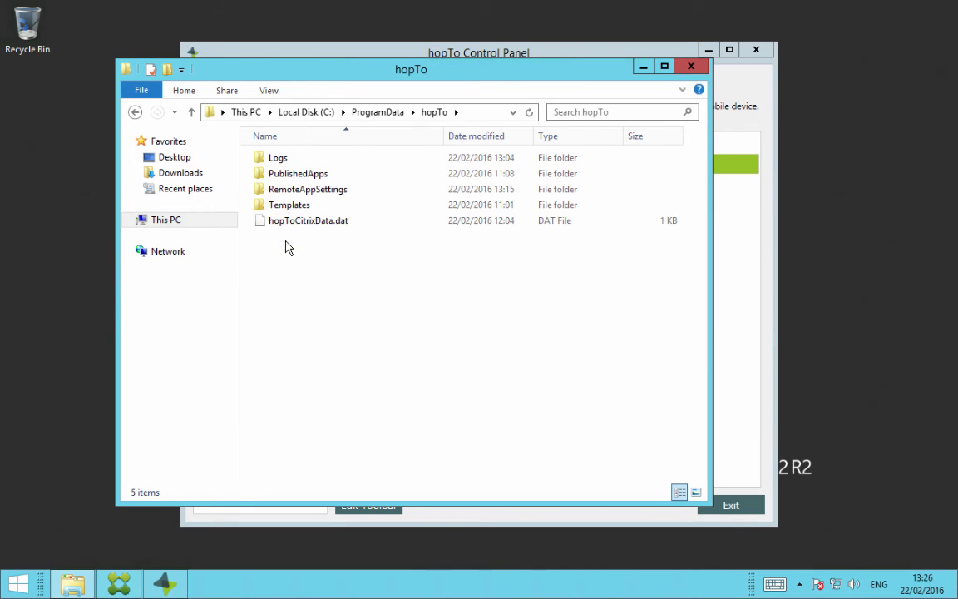
double_click(312, 191)
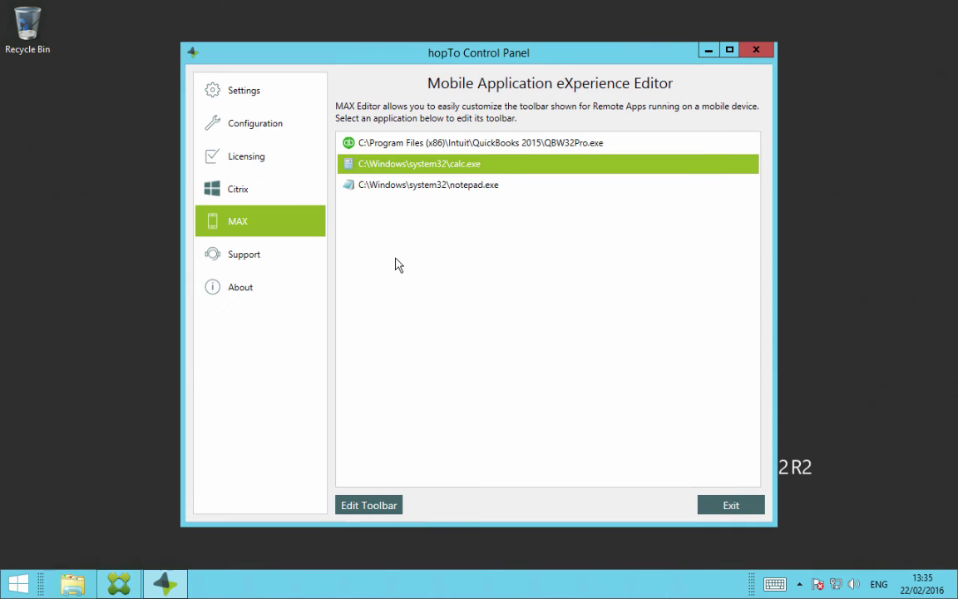
Step: Open the Support page's empty Report an issue form, with logs attached automatically
left_click(278, 261)
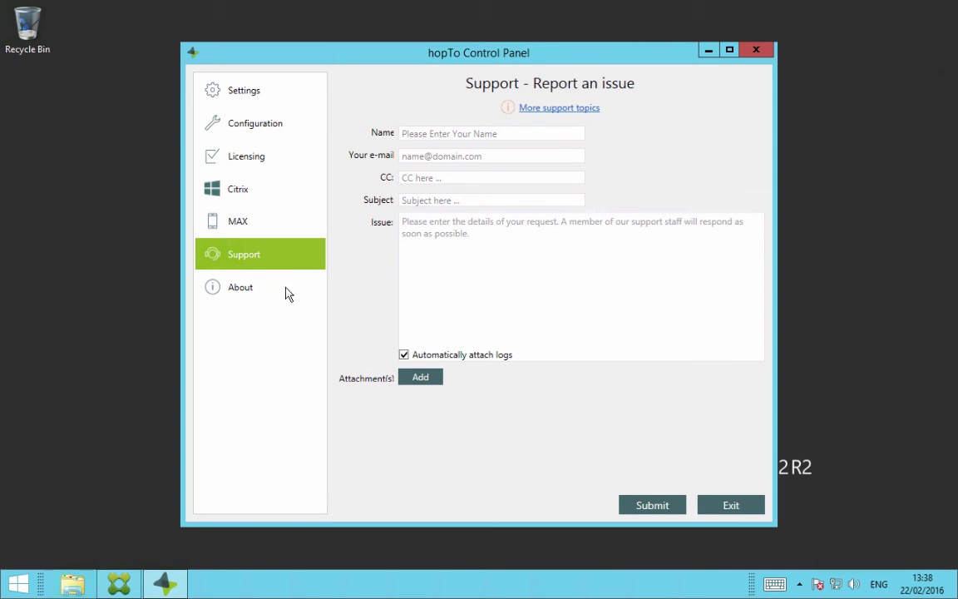
Step: Show the About hopTo Work 2.4.17 page and open hopto.com from it
left_click(285, 293)
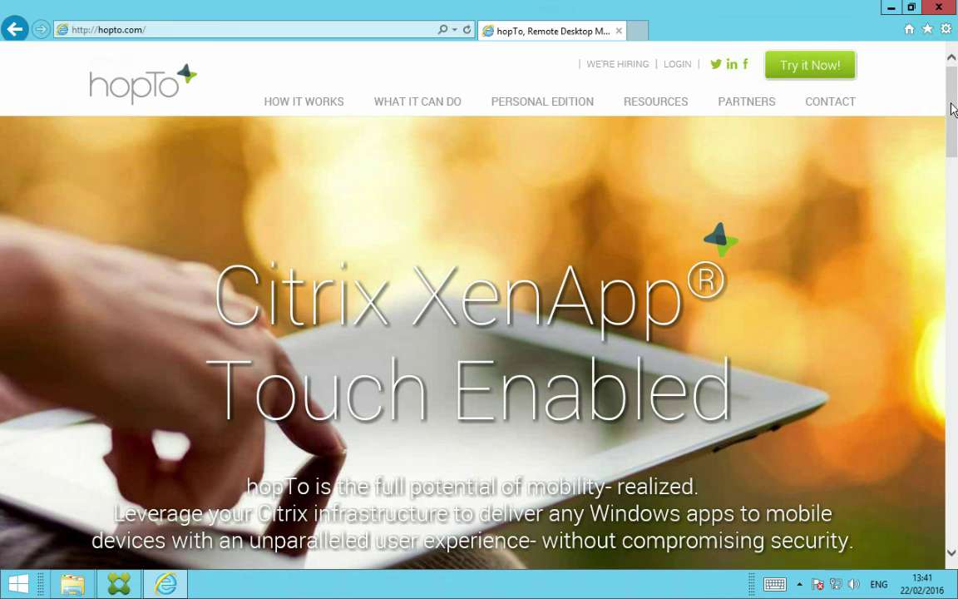
Step: Go to the hopTo Helpdesk from the site footer's Support link and browse its knowledge base
left_click_drag(952, 108, 933, 509)
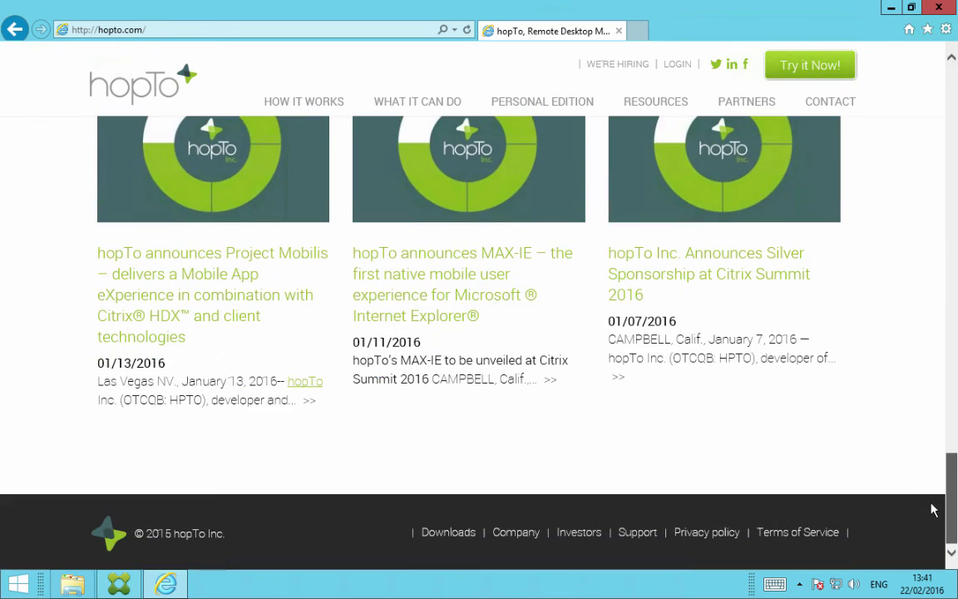
left_click(646, 535)
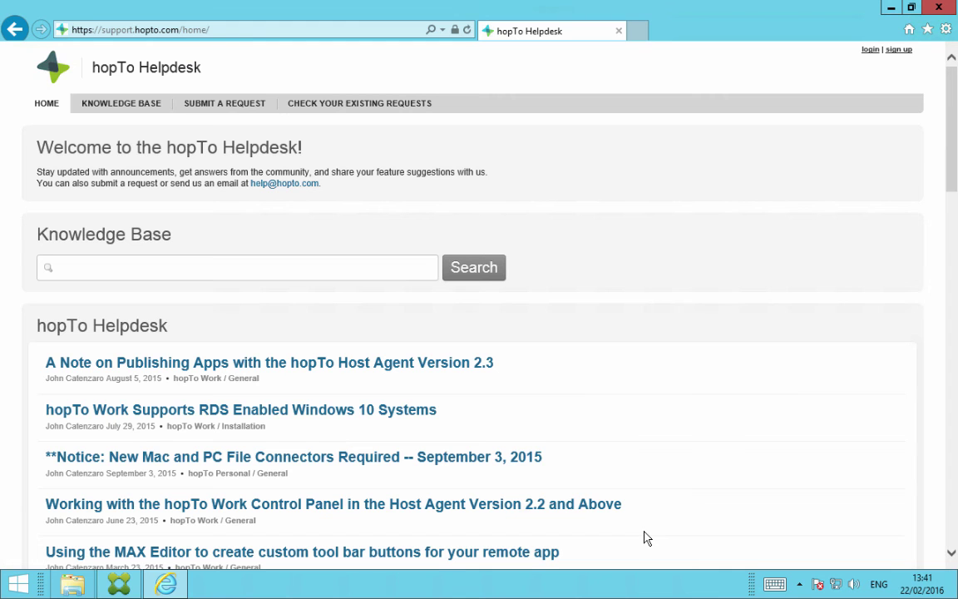
scroll(645, 536, "down", 6)
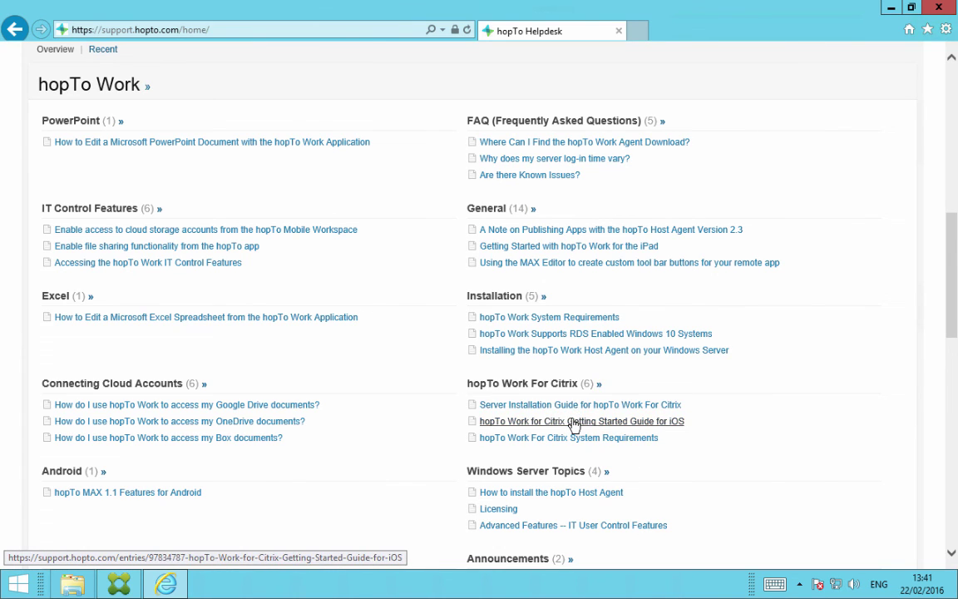
scroll(572, 425, "up", 7)
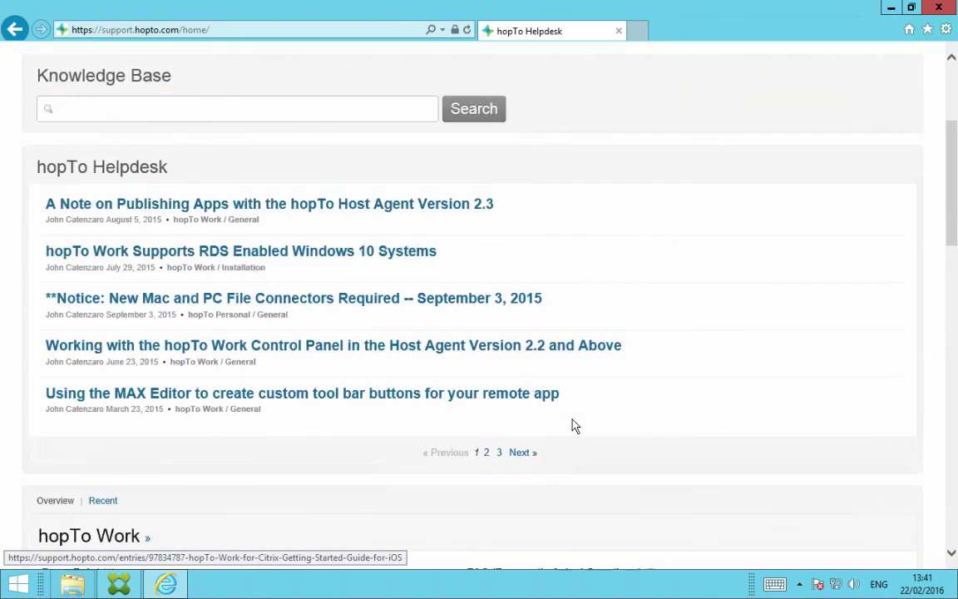